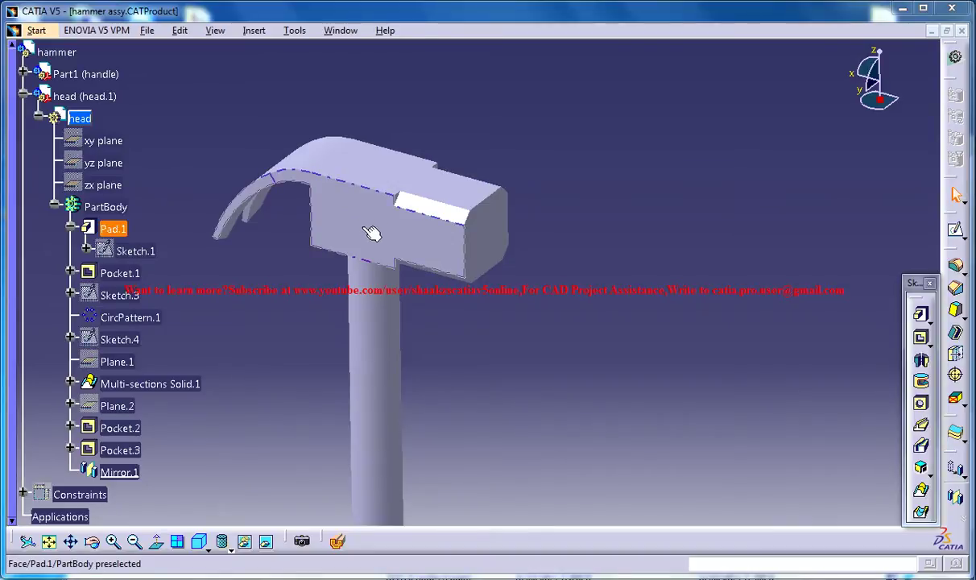
# Examine the finished hammer assembly's claw head and handle from several angles.
pyautogui.moveTo(427, 370); pyautogui.dragTo(456, 134, button='middle')
pyautogui.moveTo(451, 252); pyautogui.dragTo(516, 401, button='middle')
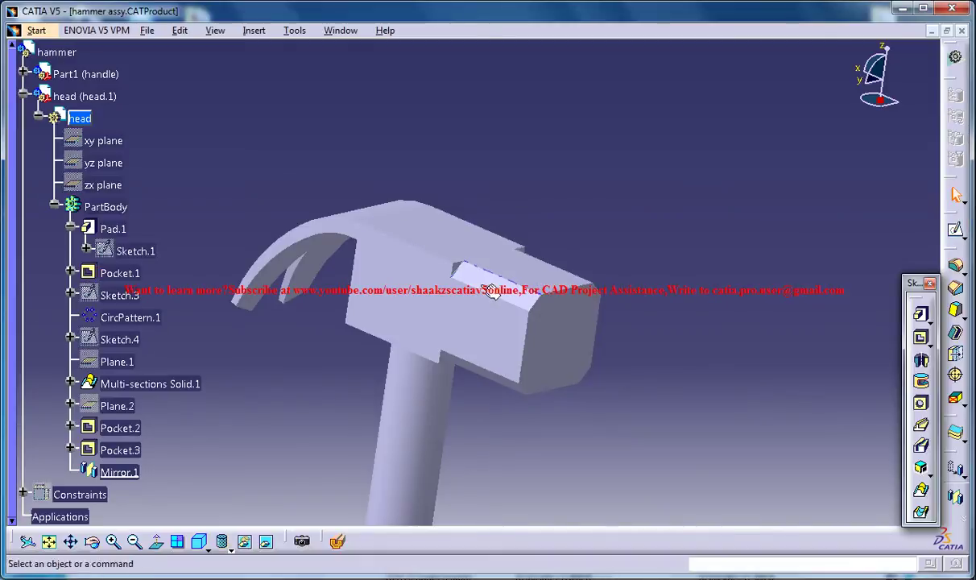
pyautogui.moveTo(269, 259); pyautogui.dragTo(365, 119, button='middle')
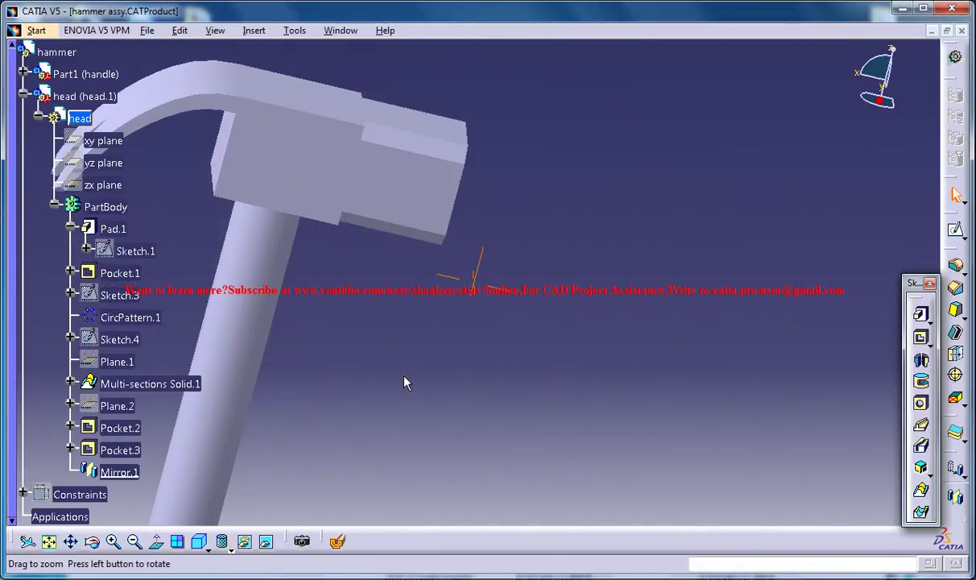
pyautogui.moveTo(405, 377); pyautogui.dragTo(419, 260, button='middle')
pyautogui.moveTo(372, 360); pyautogui.dragTo(331, 373, button='middle')
pyautogui.moveTo(258, 421); pyautogui.dragTo(216, 491, button='middle')
pyautogui.scroll(2, 338, 365)
pyautogui.moveTo(338, 365); pyautogui.dragTo(420, 303, button='middle')
pyautogui.moveTo(495, 231); pyautogui.dragTo(545, 191, button='middle')
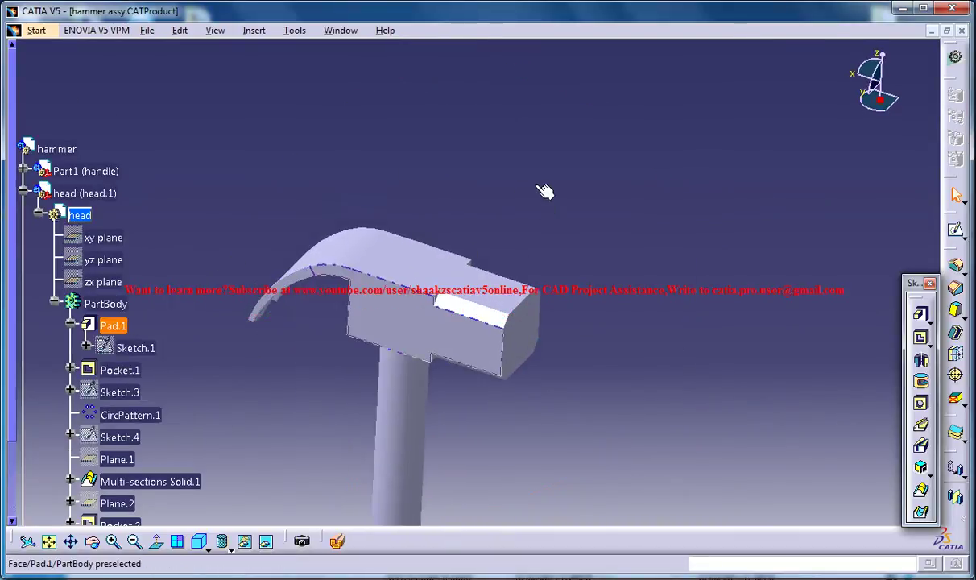
# Create a new document of type Product.
pyautogui.click(147, 30)
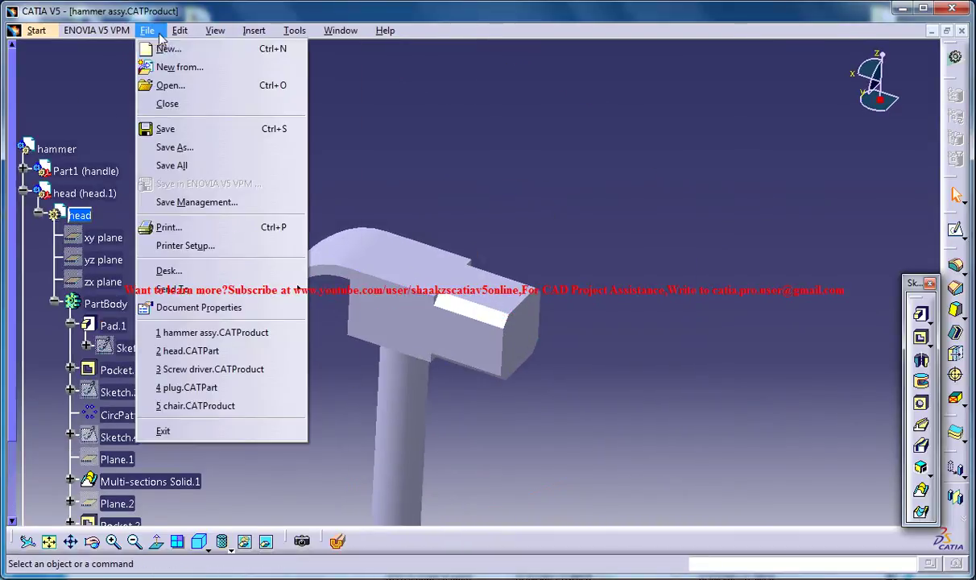
pyautogui.click(206, 53)
pyautogui.click(822, 443)
pyautogui.scroll(-3, 821, 453)
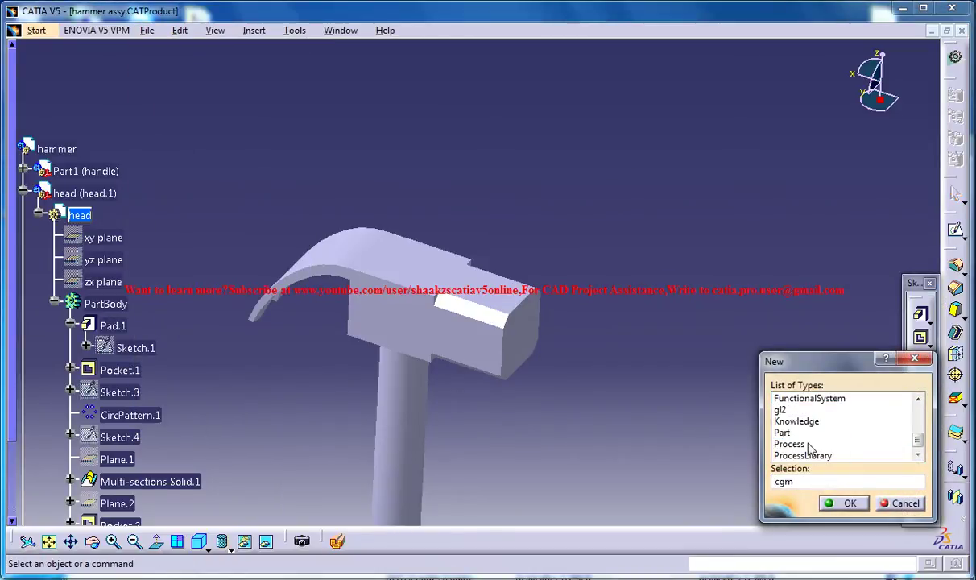
pyautogui.scroll(-1, 809, 448)
pyautogui.click(808, 435)
pyautogui.click(846, 503)
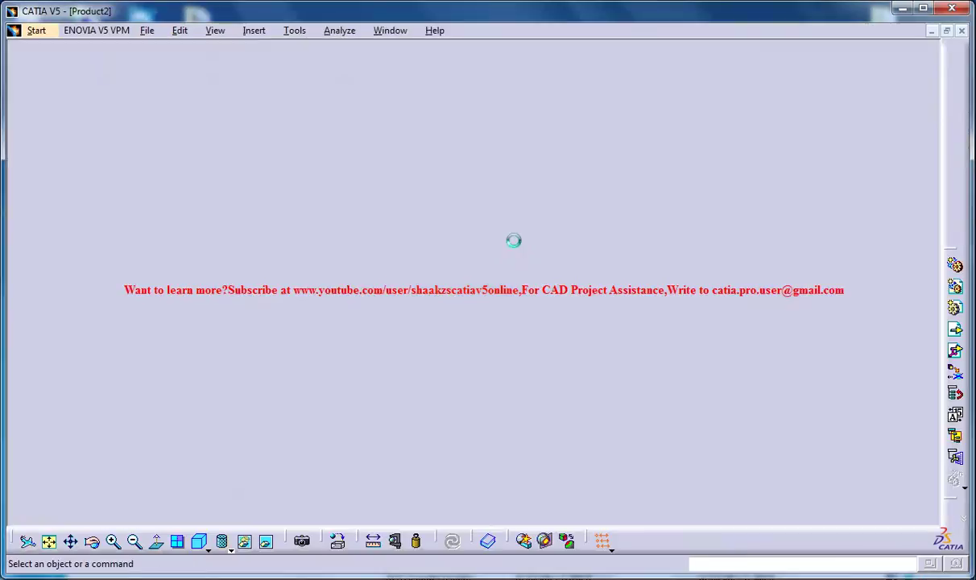
# Set the new product's part number to "hammer stydy".
pyautogui.rightClick(50, 52)
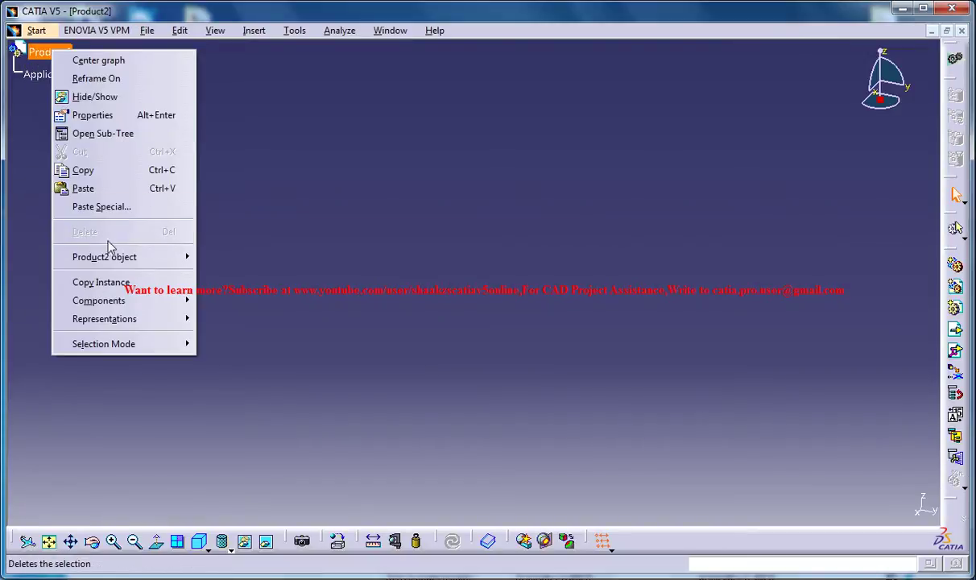
pyautogui.click(95, 115)
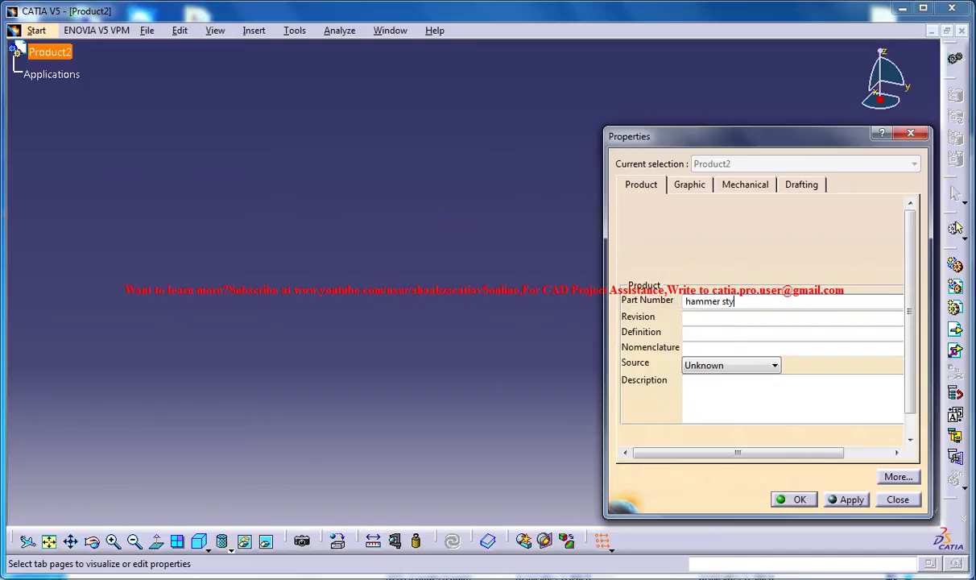
pyautogui.press('Return')
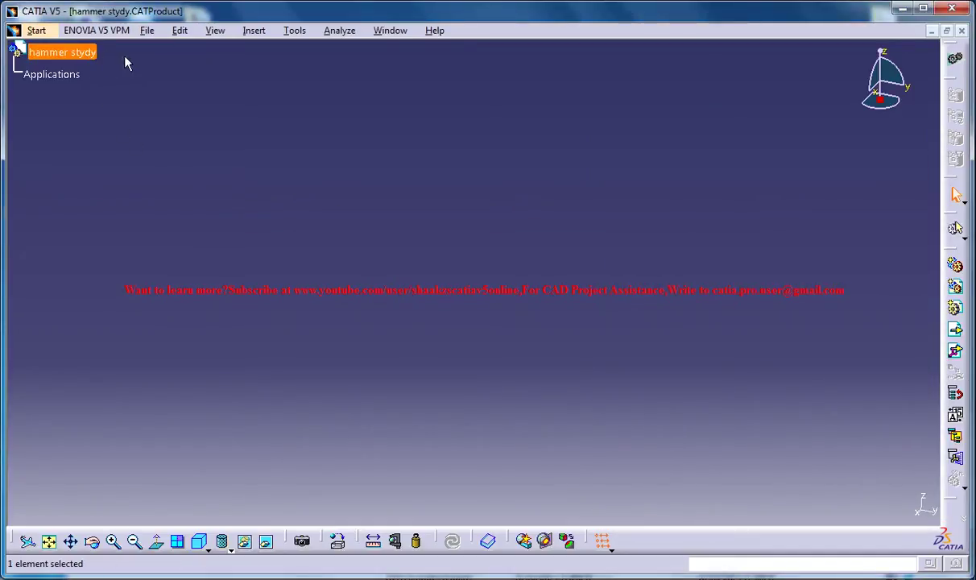
# Insert a new part into the hammer stydy product.
pyautogui.click(76, 53)
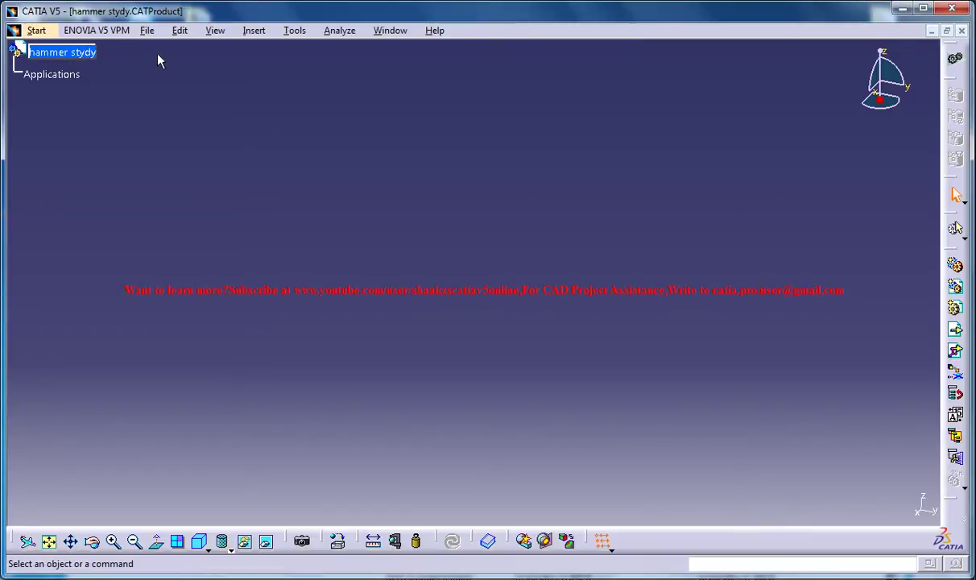
pyautogui.click(217, 31)
pyautogui.click(283, 277)
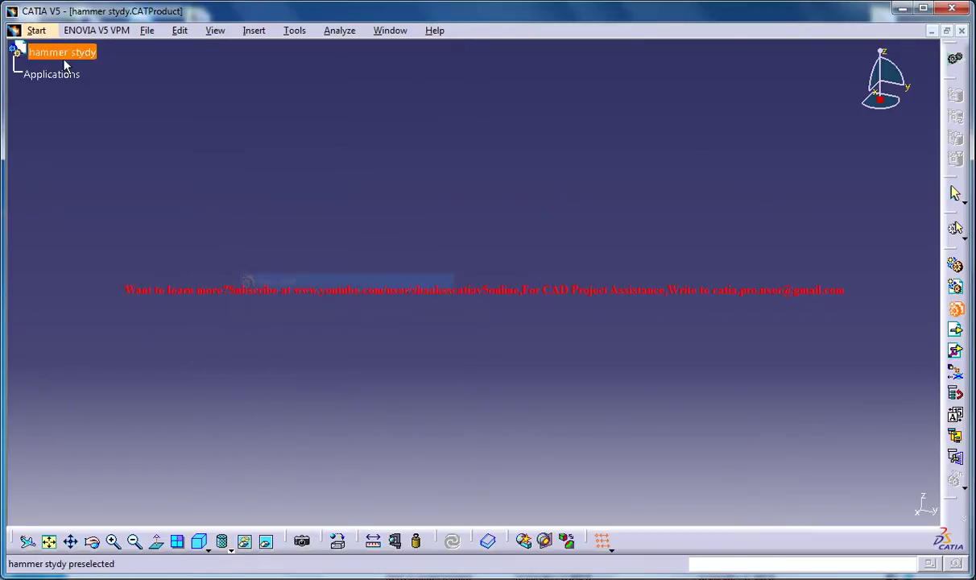
pyautogui.click(64, 61)
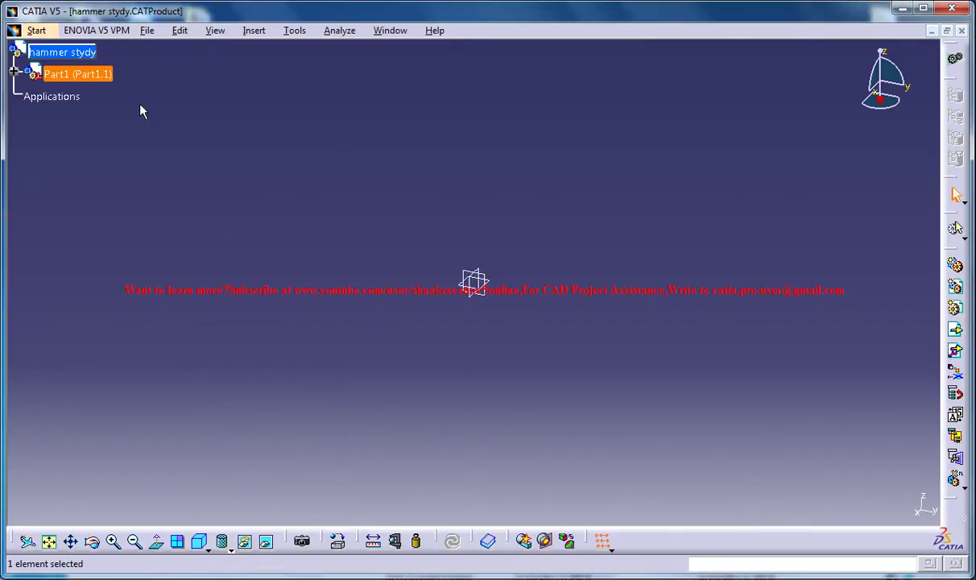
# Set the inserted part's instance name to "head".
pyautogui.rightClick(60, 73)
pyautogui.click(100, 138)
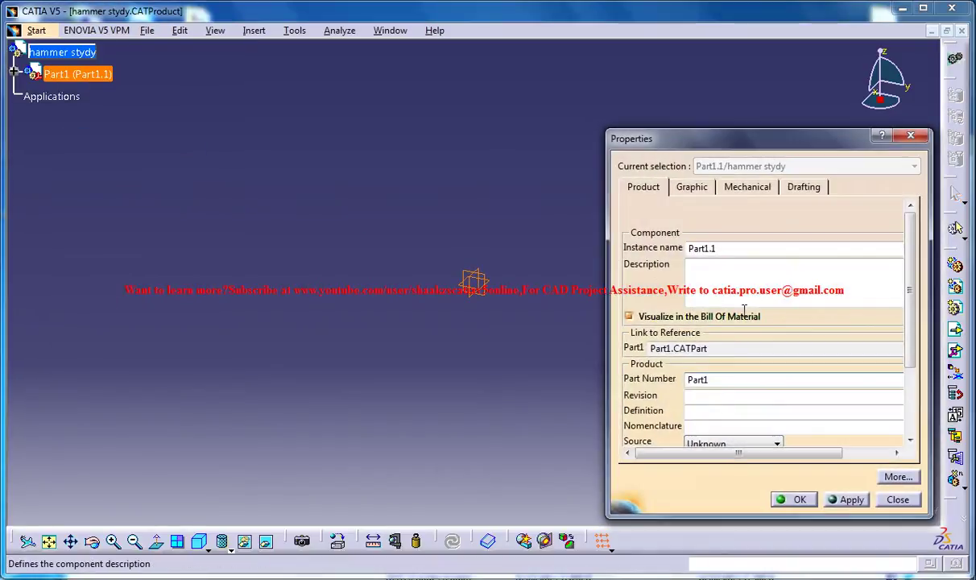
pyautogui.doubleClick(753, 250)
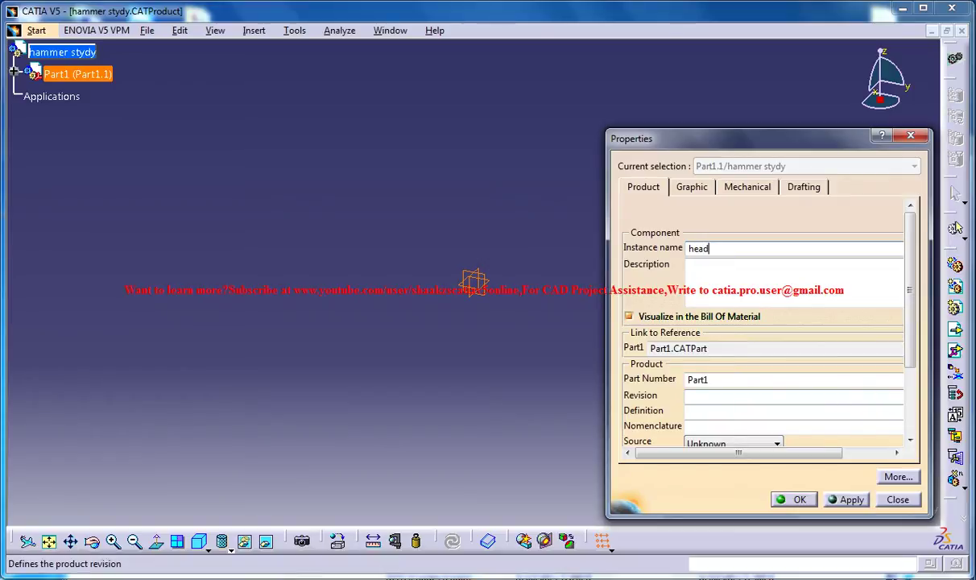
pyautogui.write('head')
pyautogui.press('Return')
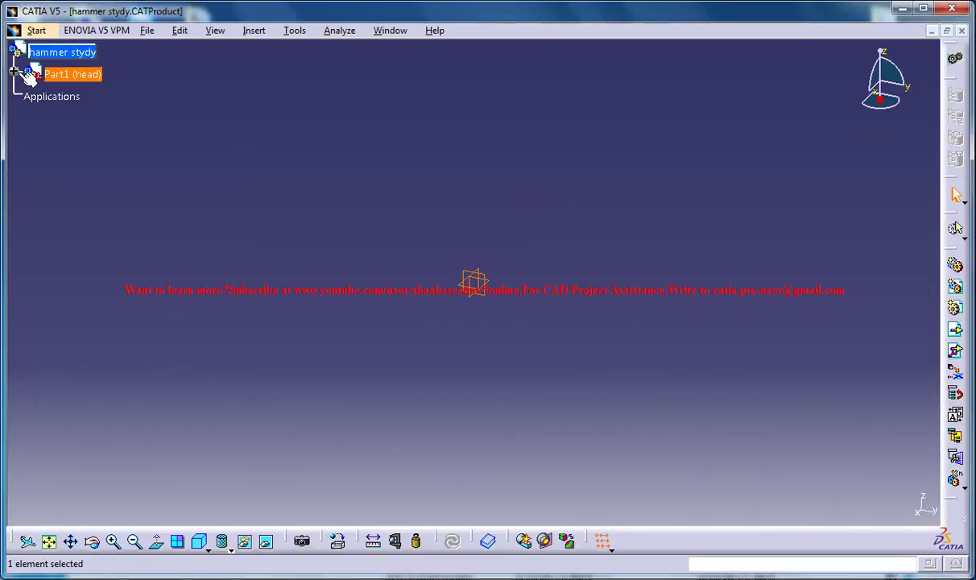
# Expand the head part's tree and activate the part for editing, moving the floating Sketch-Based Features toolbar clear of the window edge.
pyautogui.click(14, 71)
pyautogui.click(32, 95)
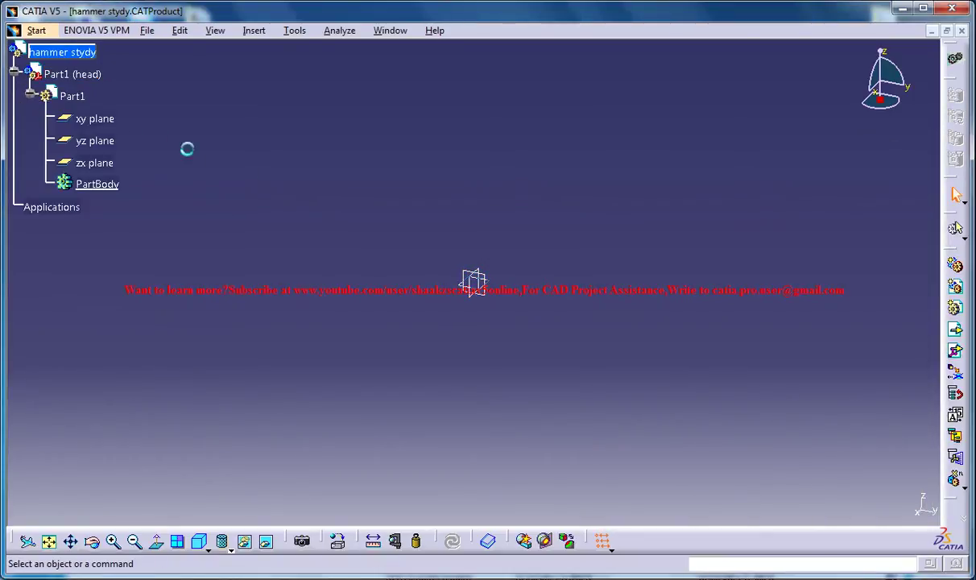
pyautogui.doubleClick(101, 184)
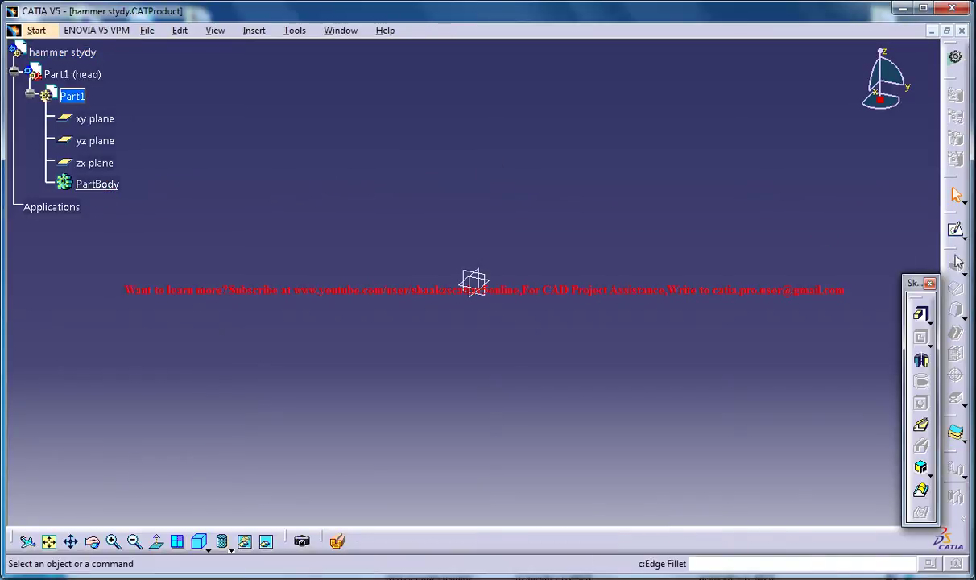
pyautogui.moveTo(914, 282); pyautogui.dragTo(890, 224)
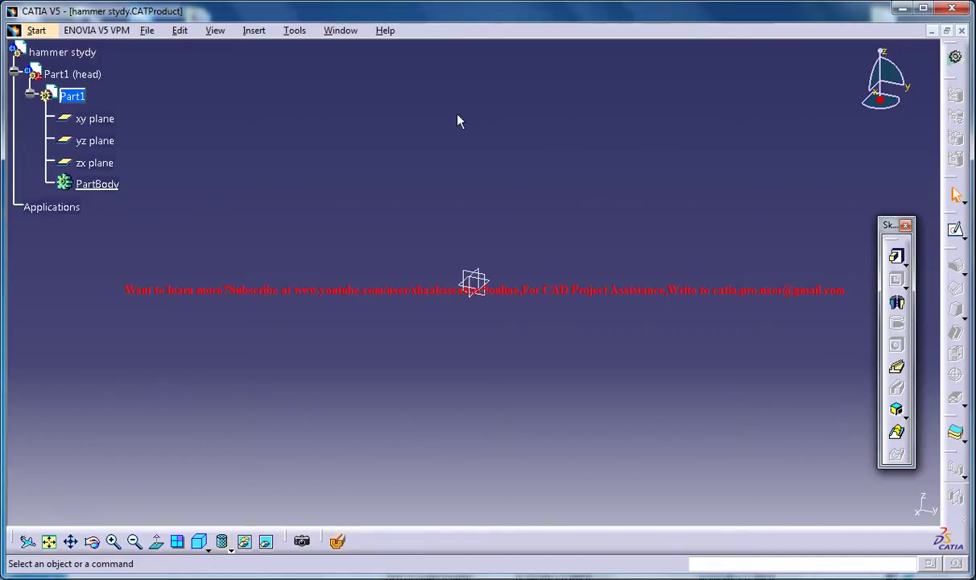
pyautogui.click(254, 32)
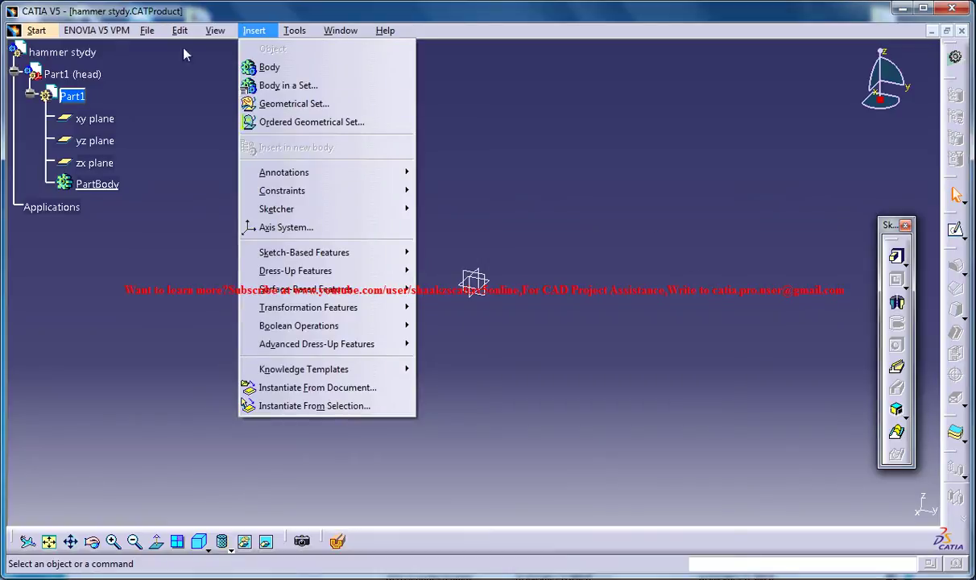
pyautogui.moveTo(51, 32)
pyautogui.moveTo(124, 66)
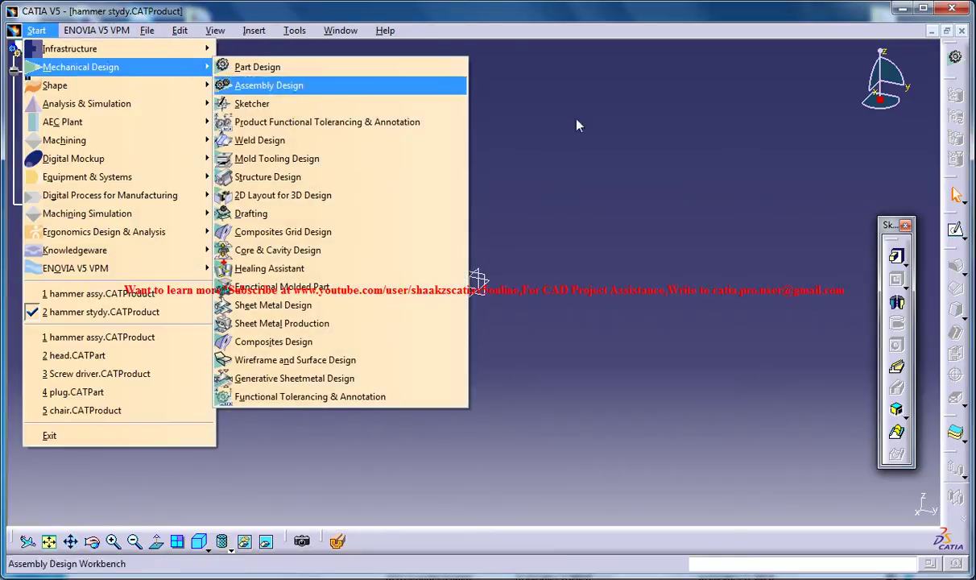
pyautogui.click(665, 191)
pyautogui.moveTo(582, 235); pyautogui.dragTo(551, 220, button='middle')
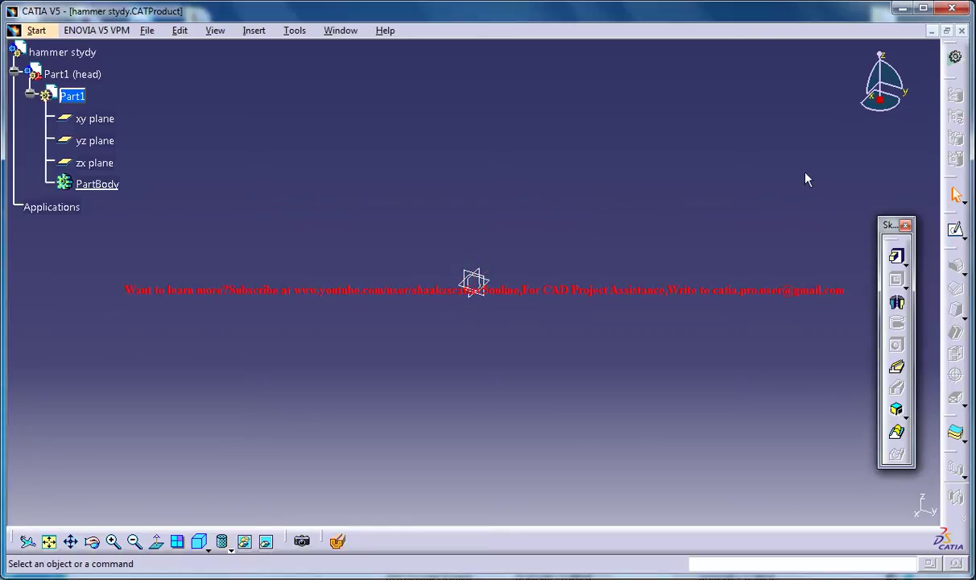
# Set the length unit to Centimeter (cm) in the Parameters and Measure options.
pyautogui.click(308, 32)
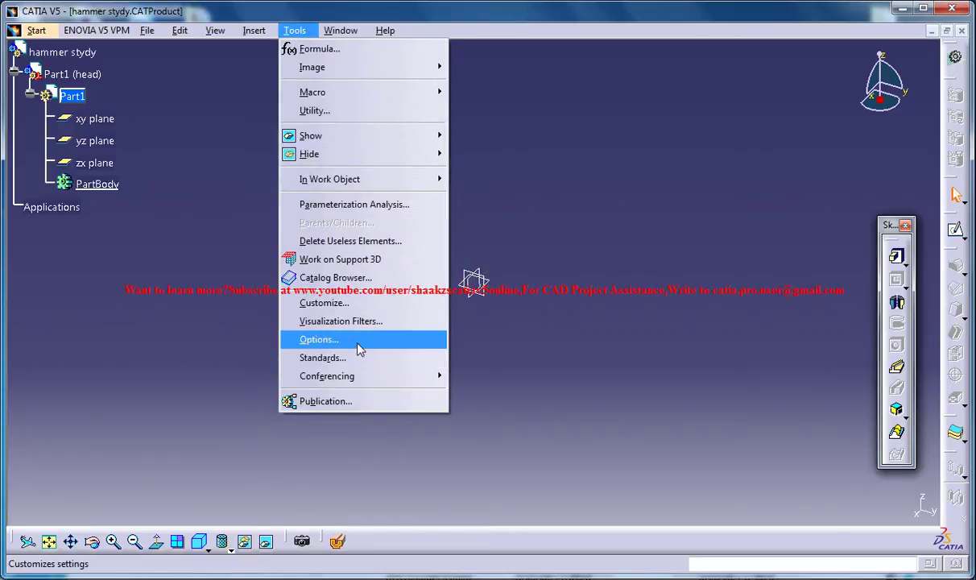
pyautogui.click(338, 324)
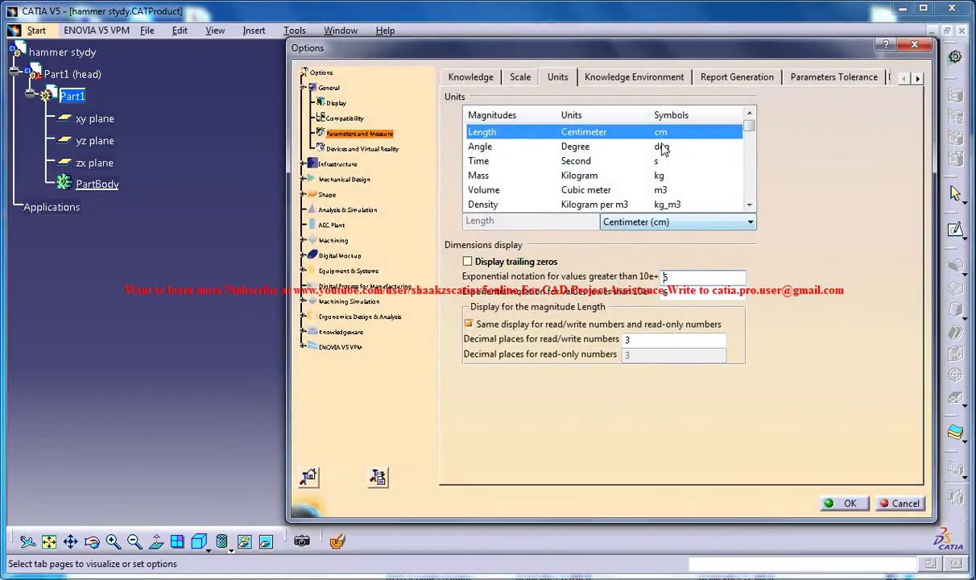
pyautogui.click(851, 504)
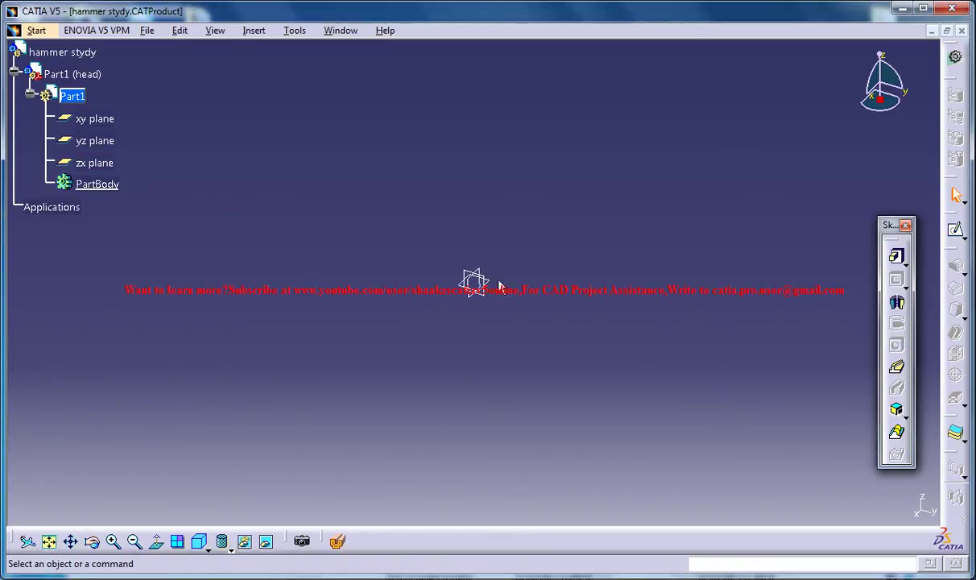
# Start a sketch on the zx plane and draw a centered rectangle about 3.64 cm wide and 2.73 cm high around the origin.
pyautogui.click(480, 306)
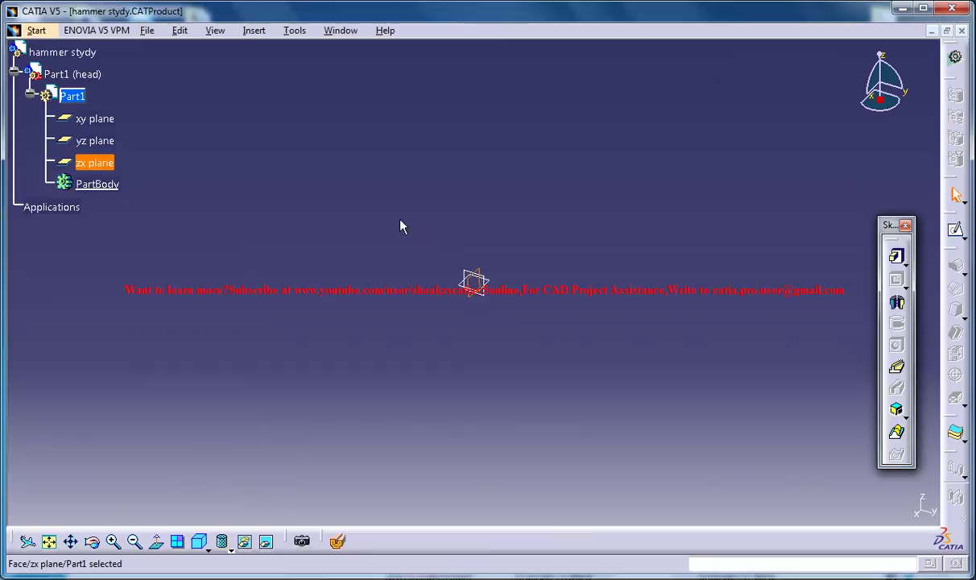
pyautogui.click(896, 256)
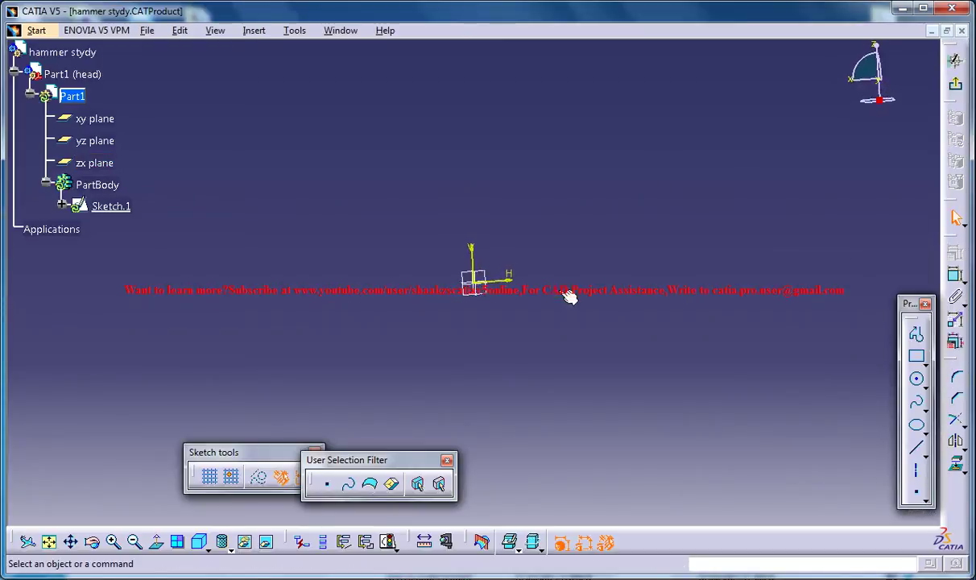
pyautogui.click(924, 361)
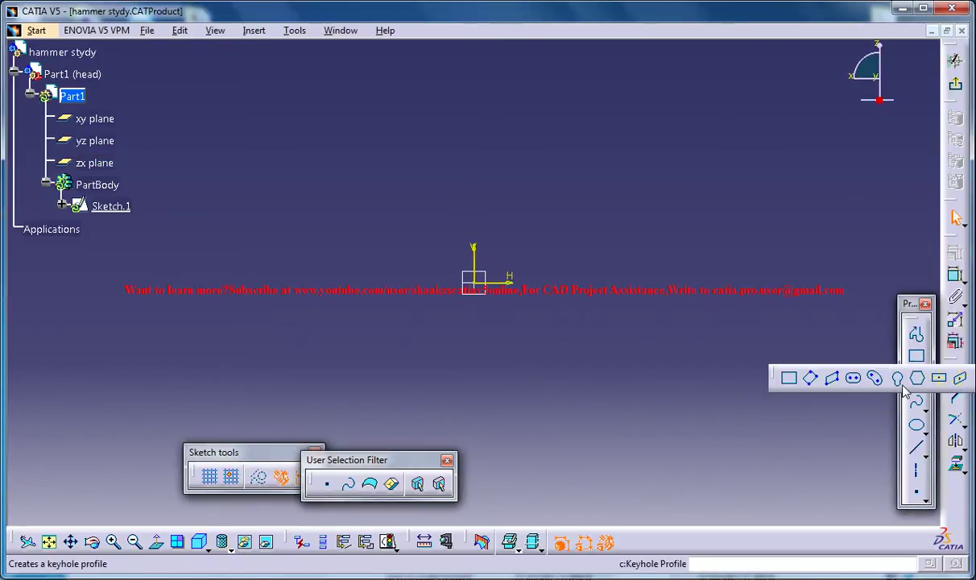
pyautogui.click(941, 380)
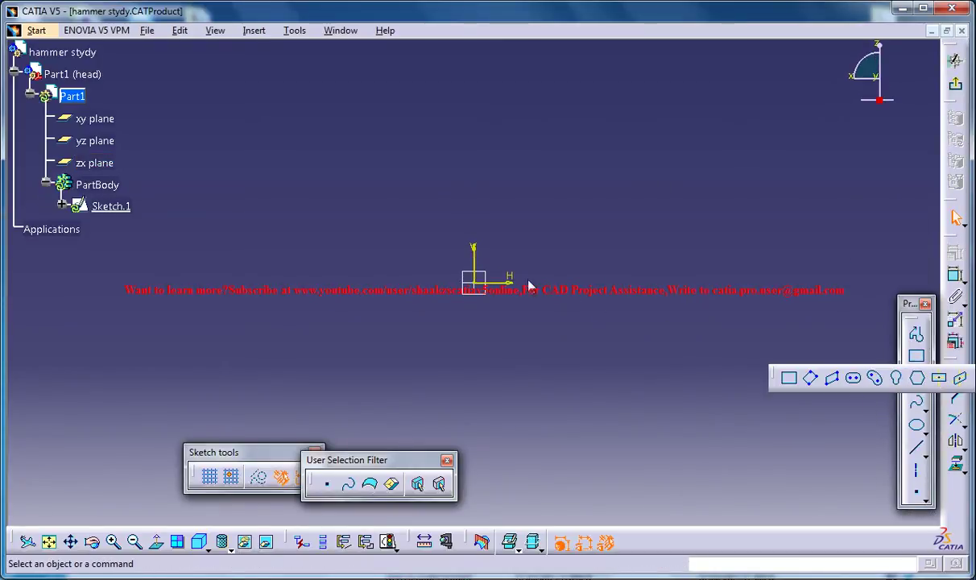
pyautogui.click(475, 283)
pyautogui.click(539, 235)
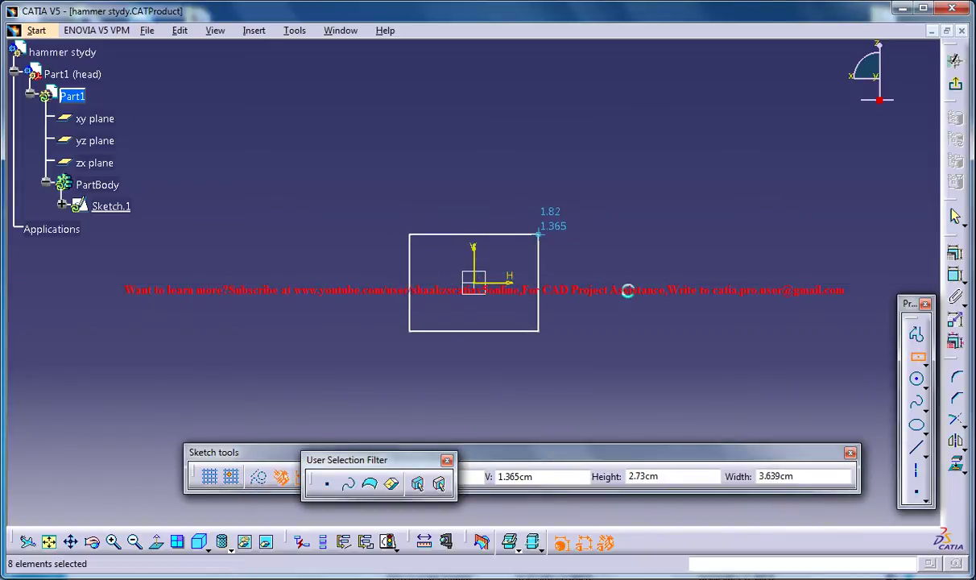
# Dimension the rectangle's upper edge and set its width to 2.5 cm.
pyautogui.click(954, 273)
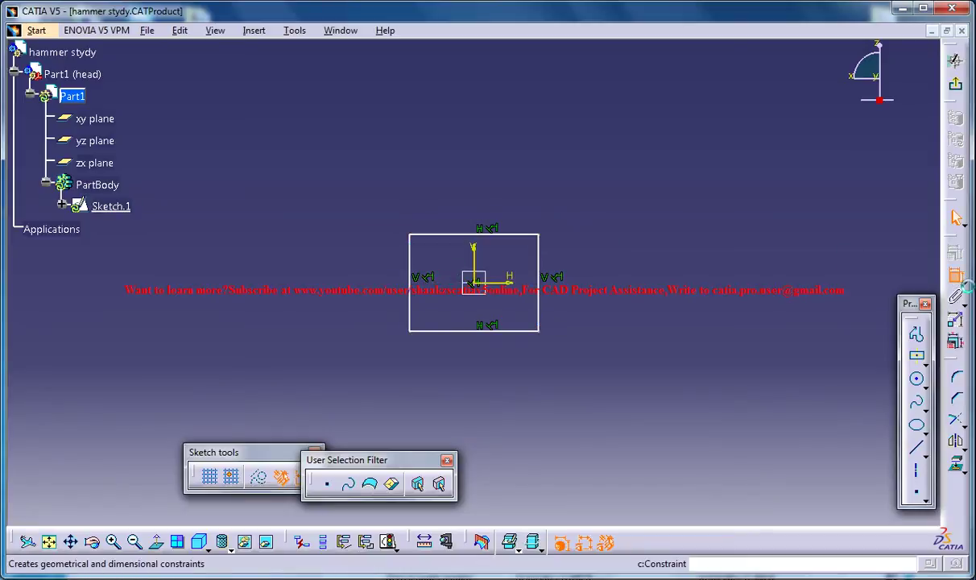
pyautogui.click(956, 273)
pyautogui.click(483, 236)
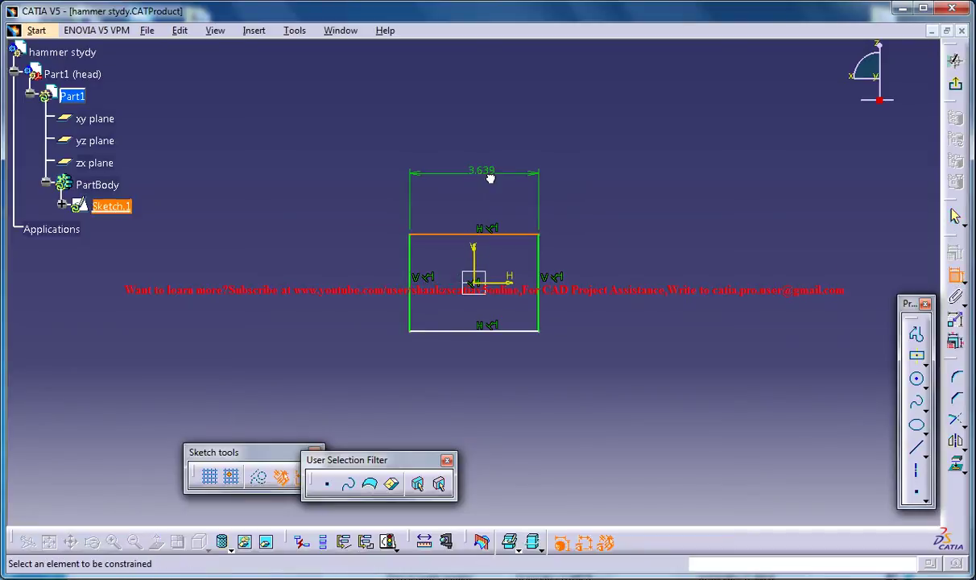
pyautogui.doubleClick(501, 176)
pyautogui.write('2')
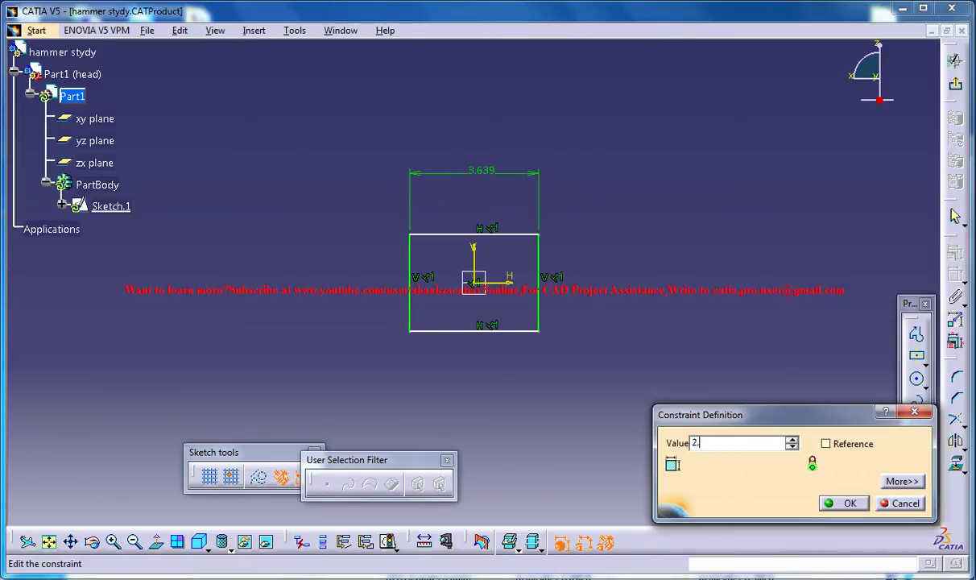
pyautogui.write('.5')
pyautogui.press('Return')
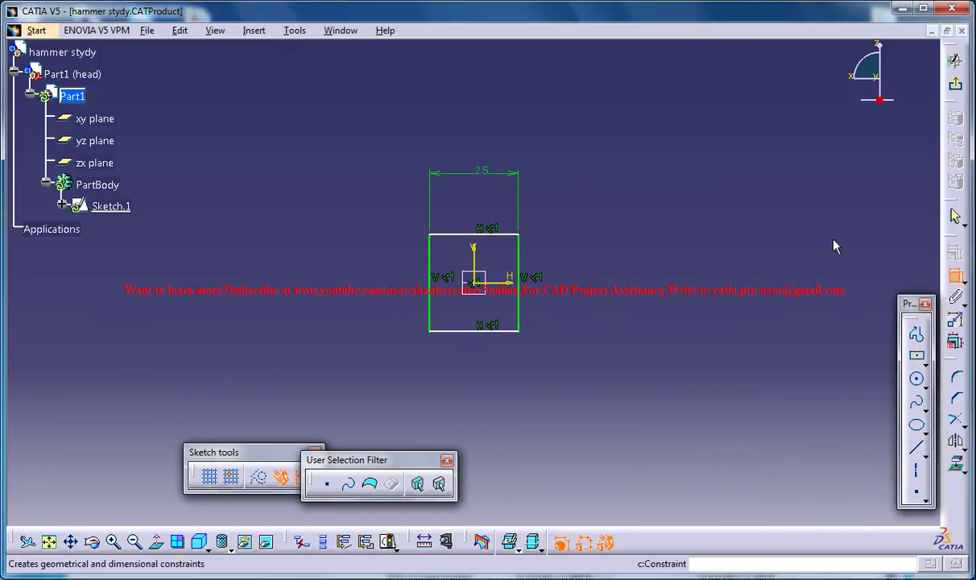
# Dimension the rectangle's right vertical edge and set its height to 2.5 cm.
pyautogui.click(520, 284)
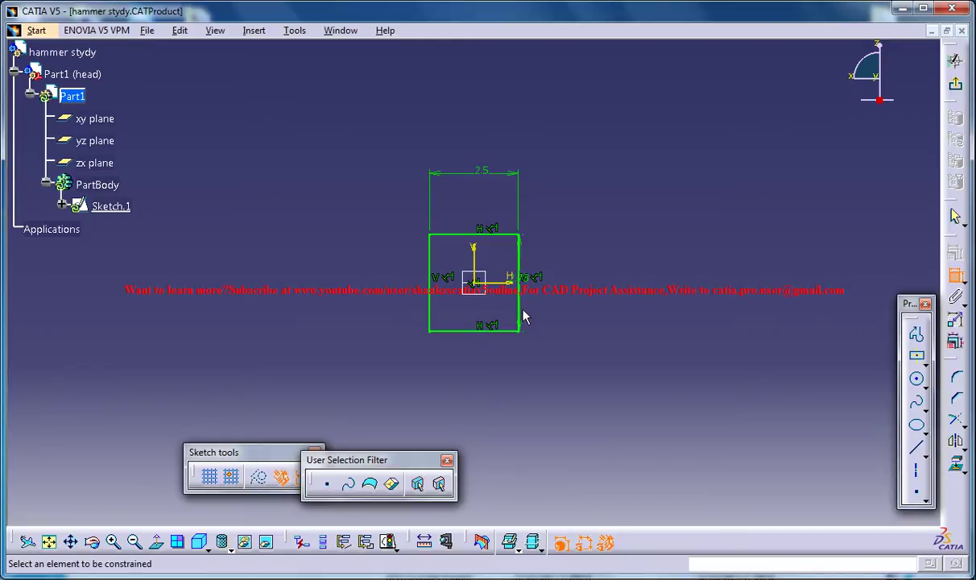
pyautogui.moveTo(531, 304)
pyautogui.mouseDown(button='middle')
pyautogui.moveTo(535, 211)
pyautogui.moveTo(570, 275)
pyautogui.mouseUp(button='middle')
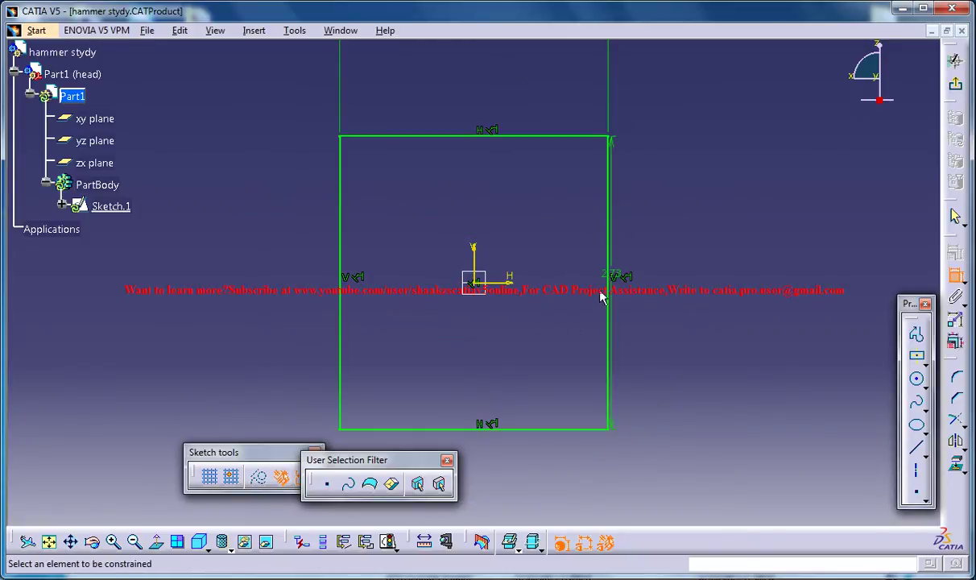
pyautogui.click(621, 276)
pyautogui.doubleClick(617, 274)
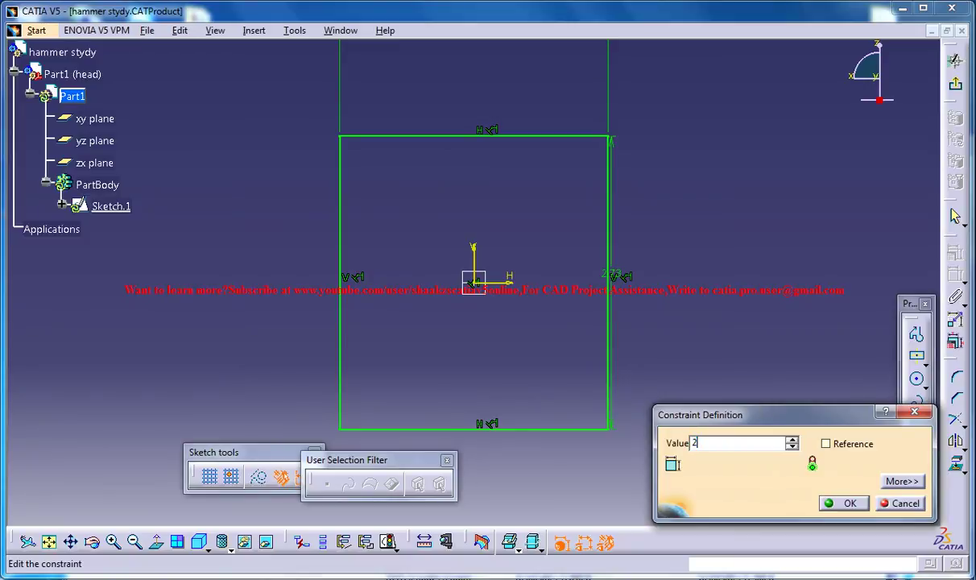
pyautogui.write('2.5')
pyautogui.press('Return')
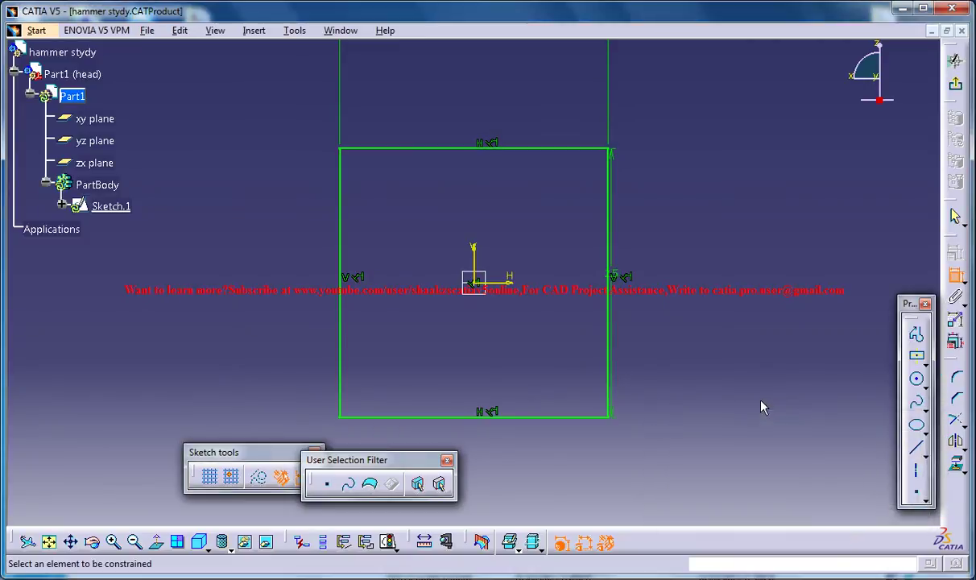
# Exit the sketch and start a Pad from the square profile with its extrusion direction reversed.
pyautogui.moveTo(730, 254)
pyautogui.mouseDown(button='middle')
pyautogui.moveTo(739, 274)
pyautogui.moveTo(698, 391)
pyautogui.mouseUp(button='middle')
pyautogui.click(955, 60)
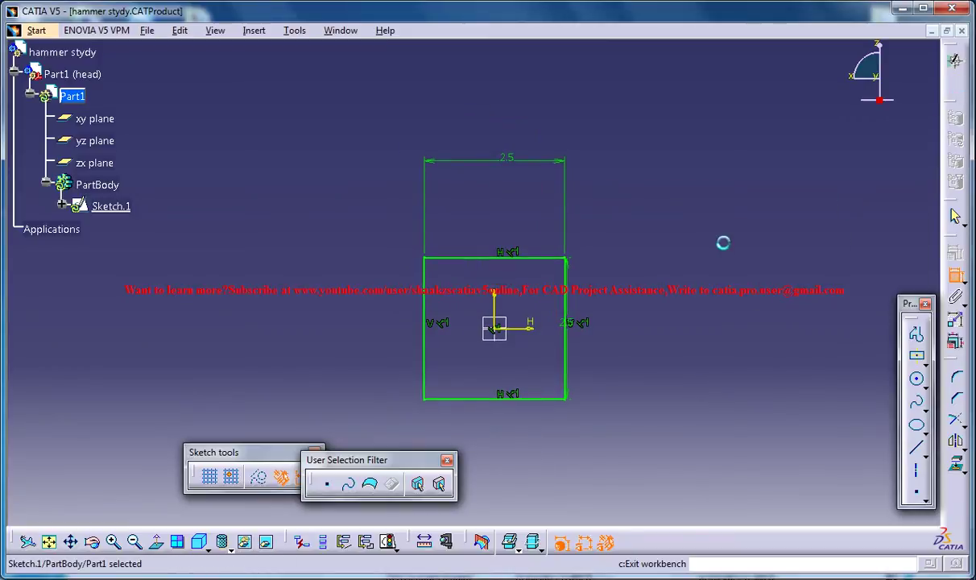
pyautogui.click(596, 208)
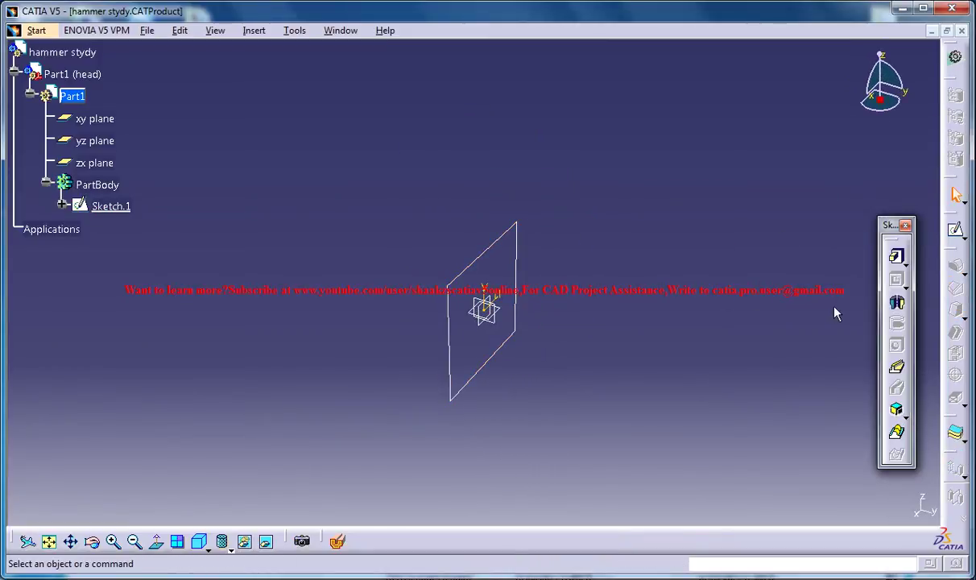
pyautogui.click(891, 259)
pyautogui.click(894, 259)
pyautogui.click(494, 263)
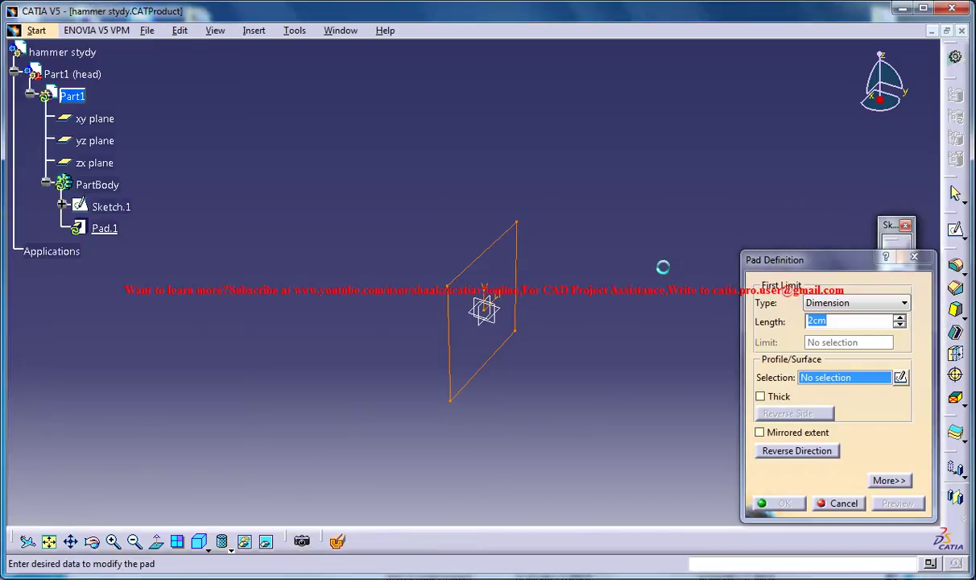
pyautogui.click(796, 451)
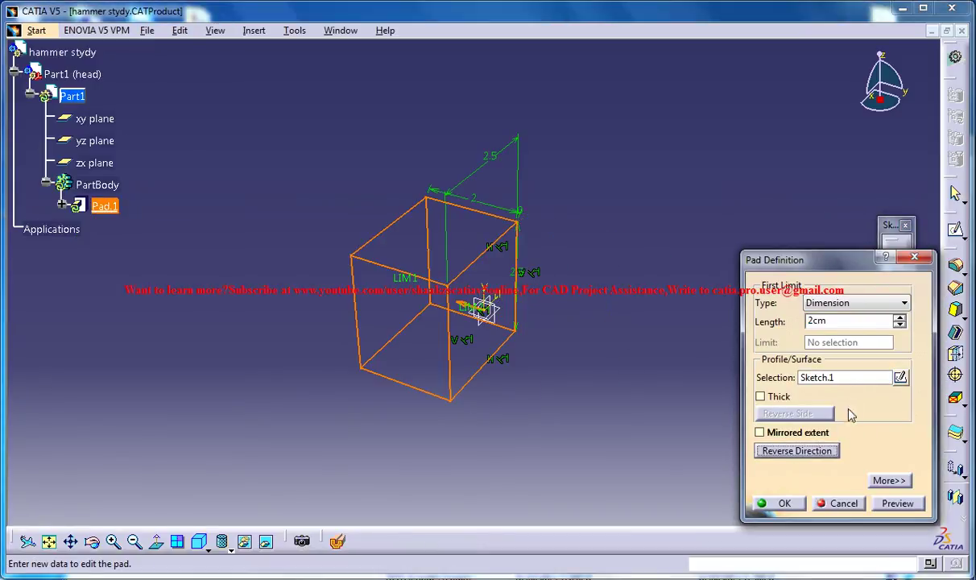
# Switch the view's projection from perspective to parallel.
pyautogui.click(253, 30)
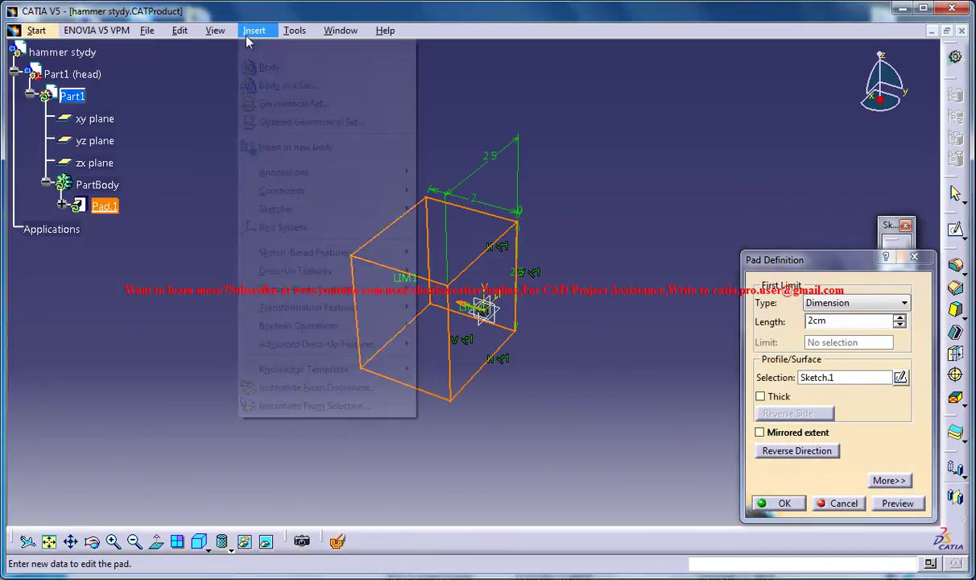
pyautogui.moveTo(216, 29)
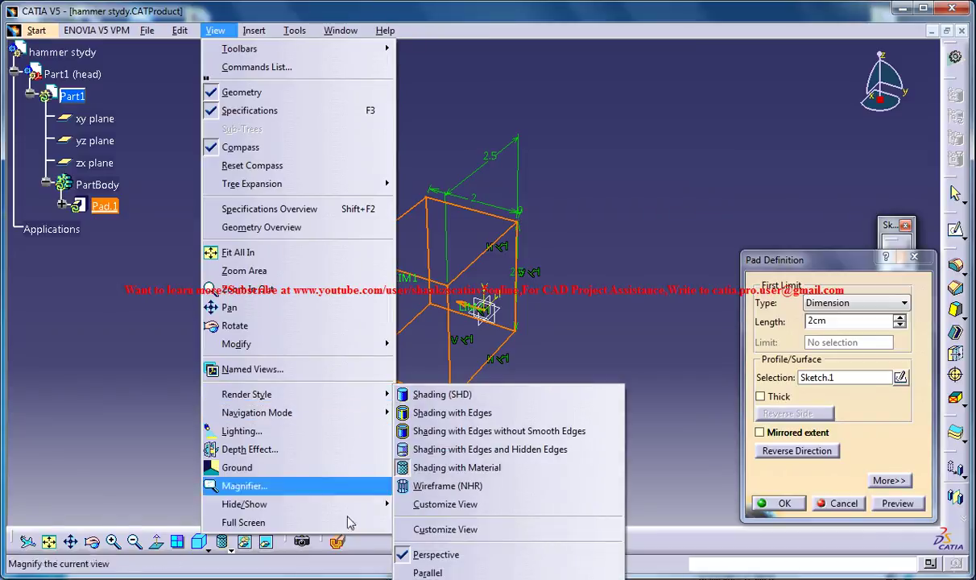
pyautogui.moveTo(314, 396)
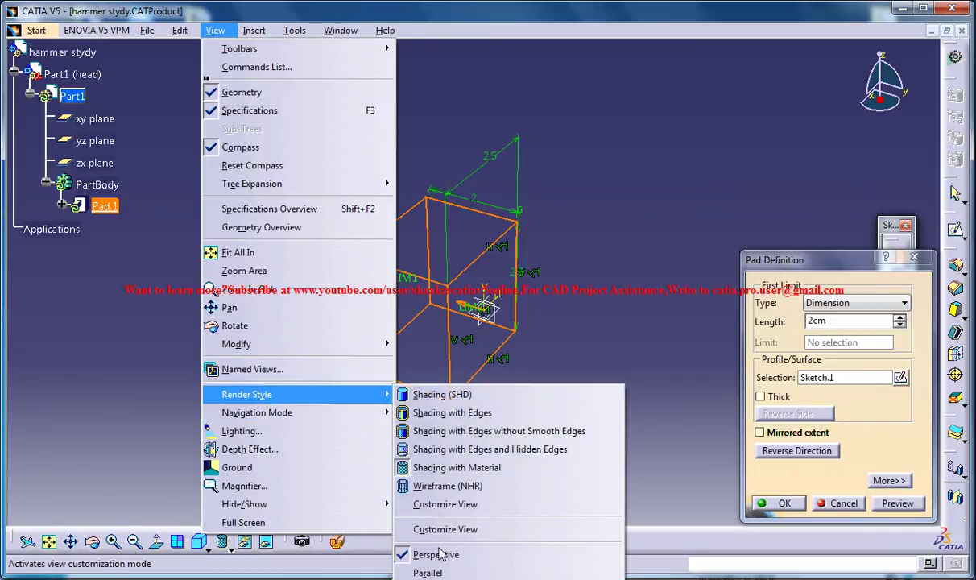
pyautogui.click(462, 572)
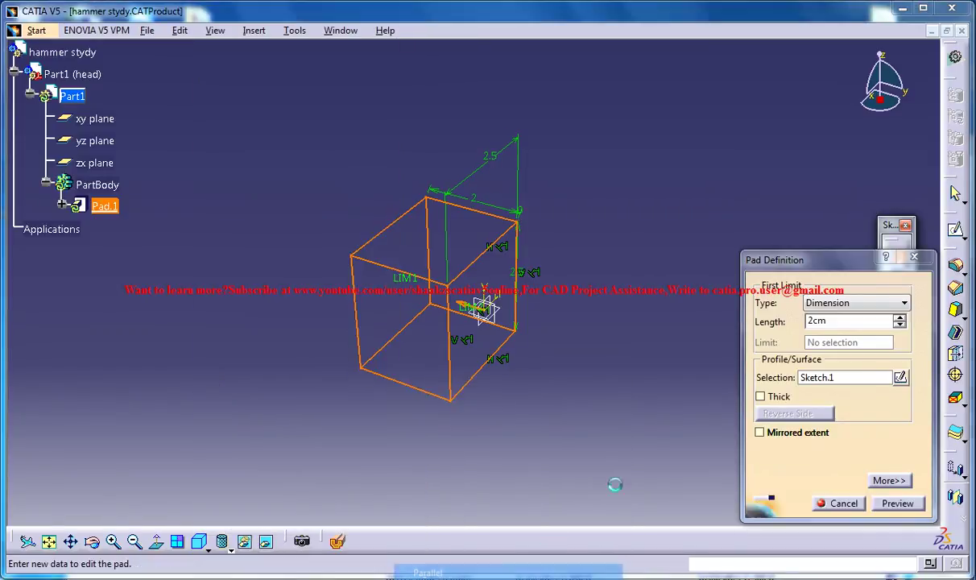
# Set the pad's length to 5.5 cm and create the solid block.
pyautogui.moveTo(835, 320); pyautogui.dragTo(632, 315)
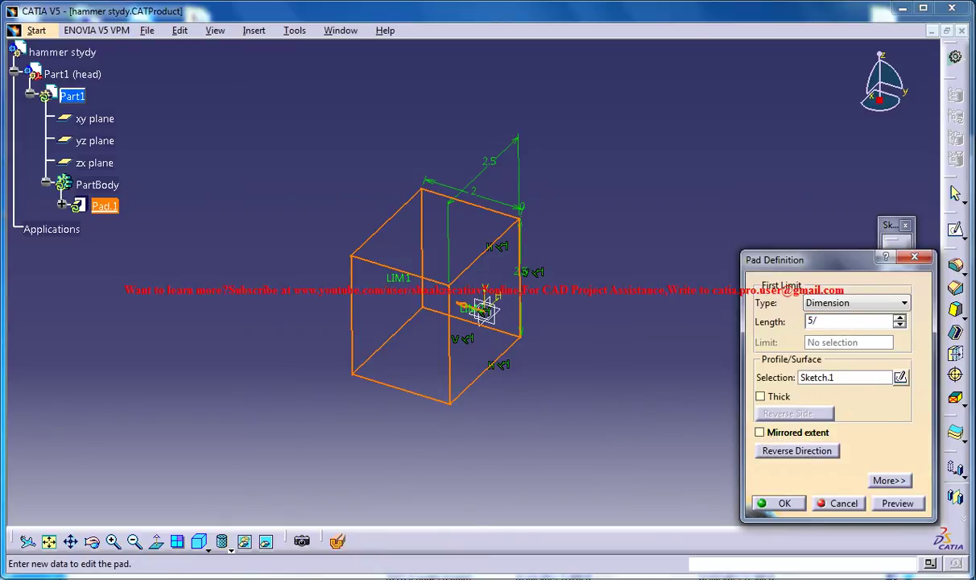
pyautogui.press('Return')
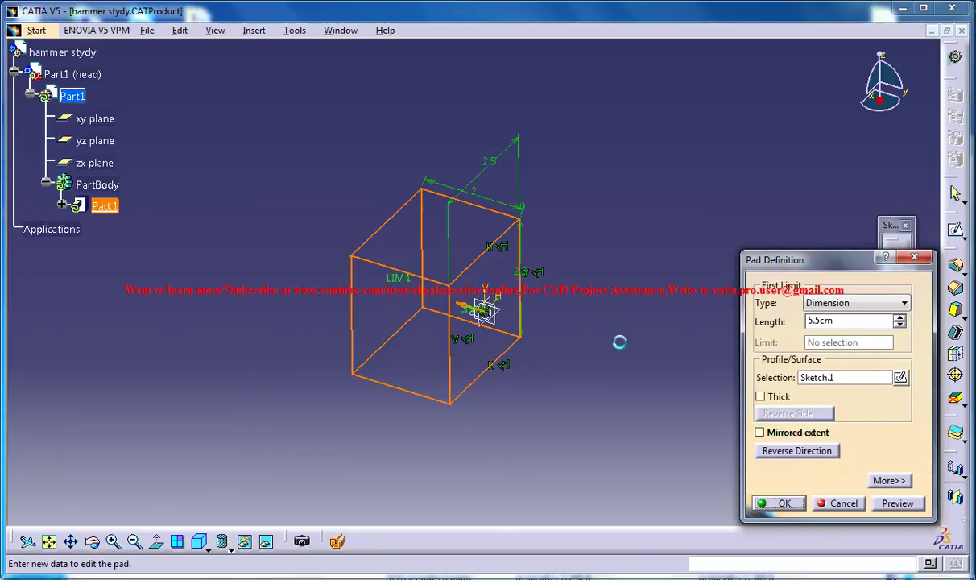
pyautogui.moveTo(626, 286); pyautogui.dragTo(439, 300, button='middle')
pyautogui.moveTo(201, 234); pyautogui.dragTo(280, 291, button='middle')
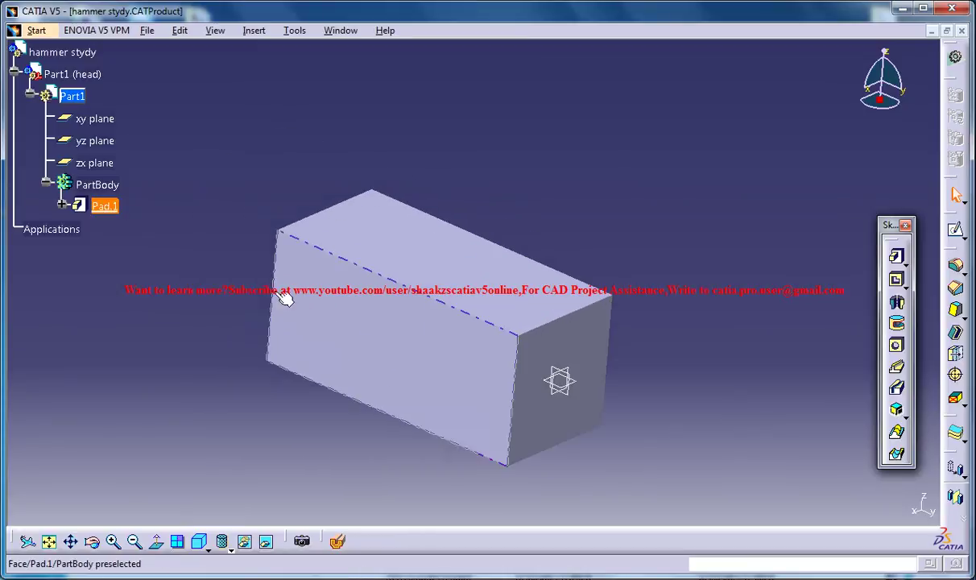
pyautogui.moveTo(382, 348); pyautogui.dragTo(451, 370, button='middle')
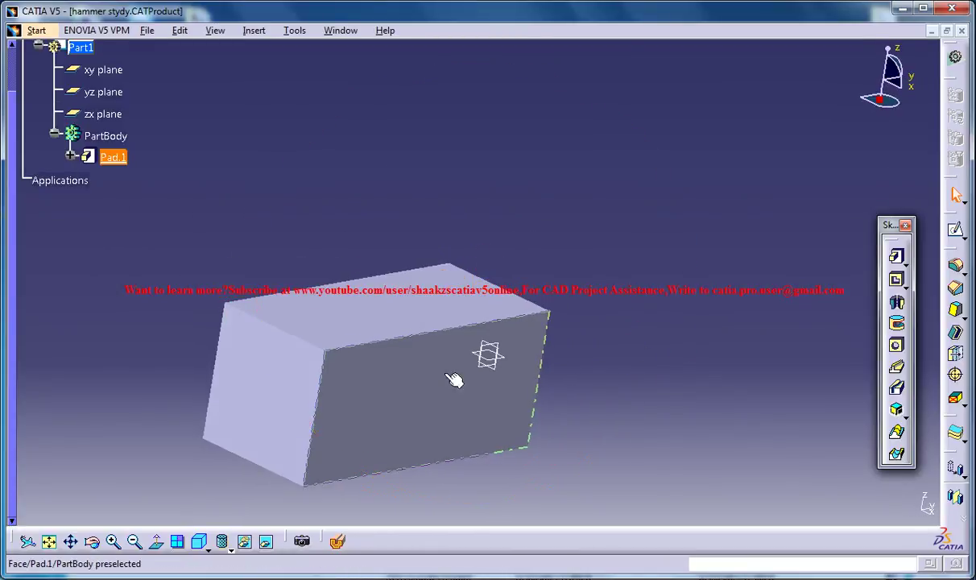
pyautogui.moveTo(528, 357); pyautogui.dragTo(601, 351, button='middle')
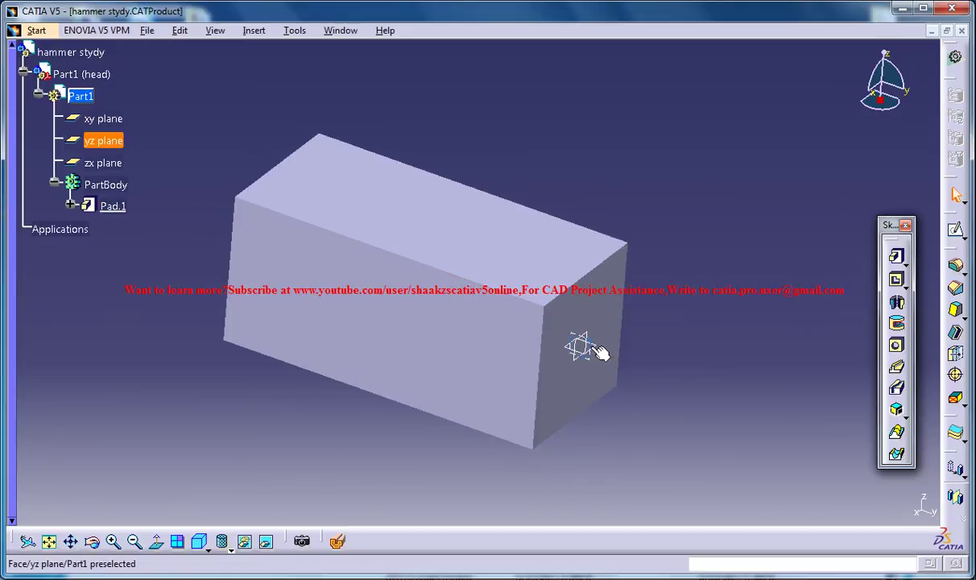